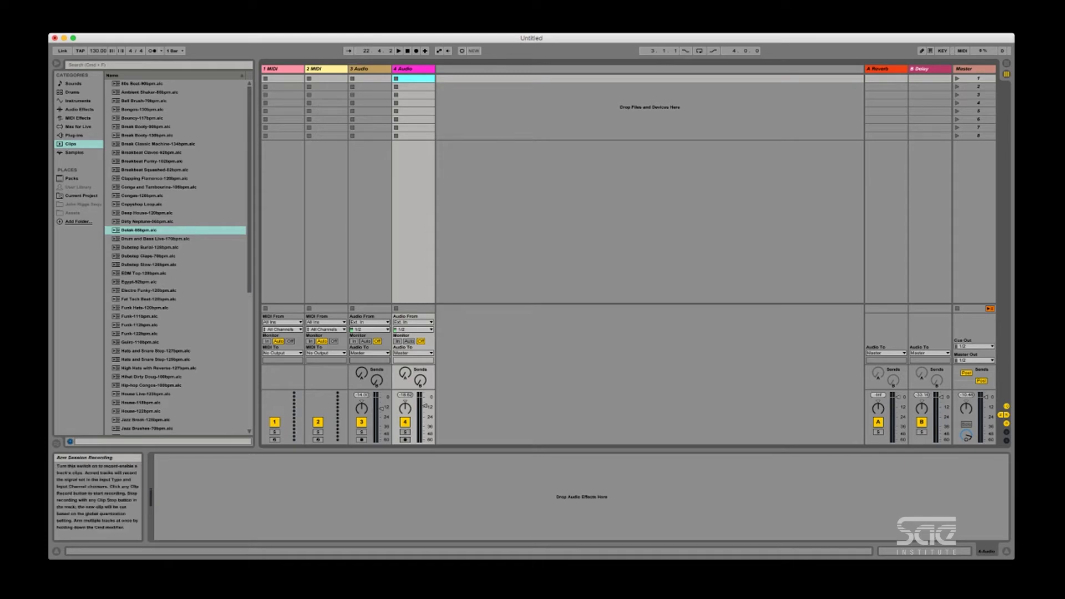
# Arm the first MIDI track for session recording.
pyautogui.click(274, 439)
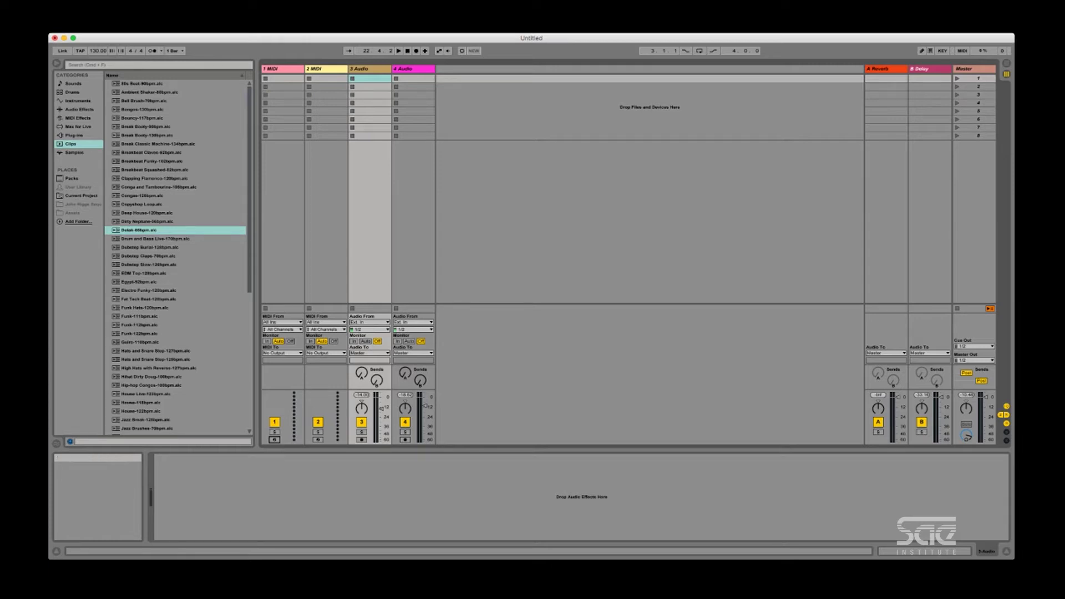
pyautogui.click(274, 439)
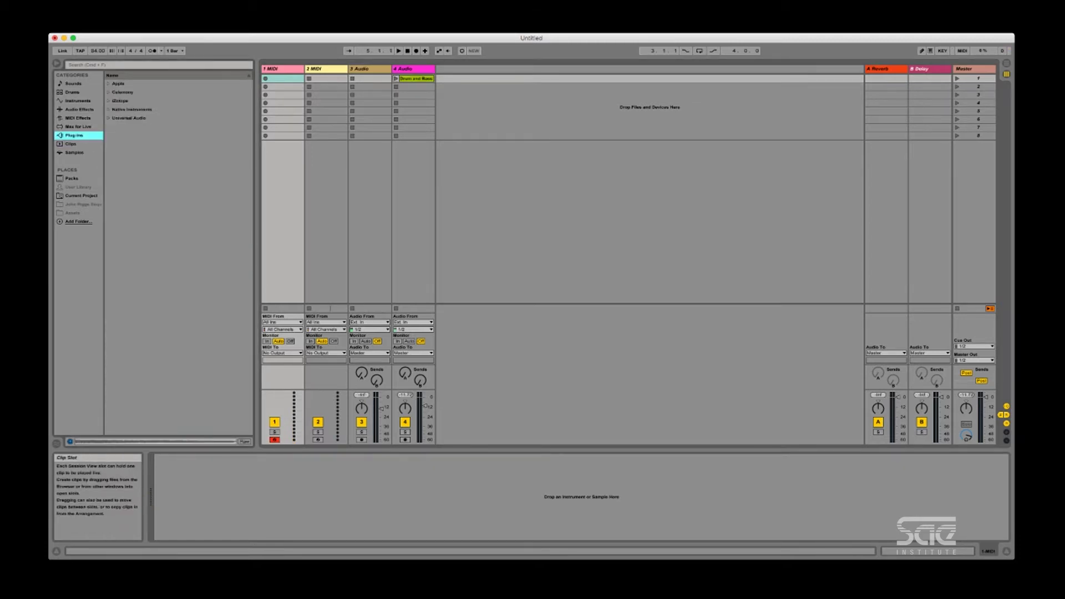
# Load the Float About Chord preset from Simpler's Pad presets onto the first MIDI track.
pyautogui.click(77, 100)
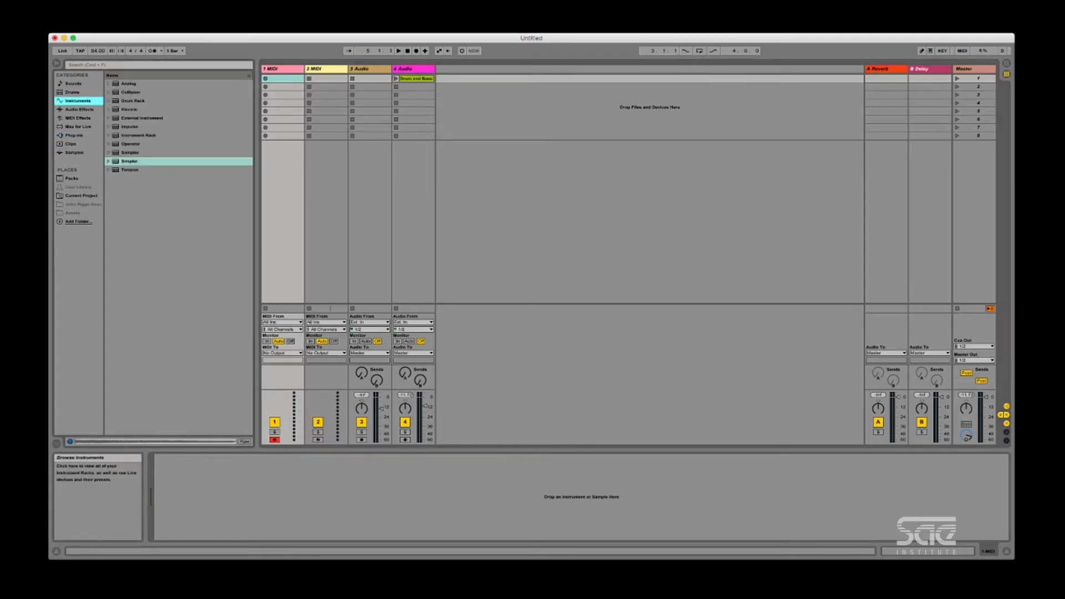
pyautogui.click(108, 161)
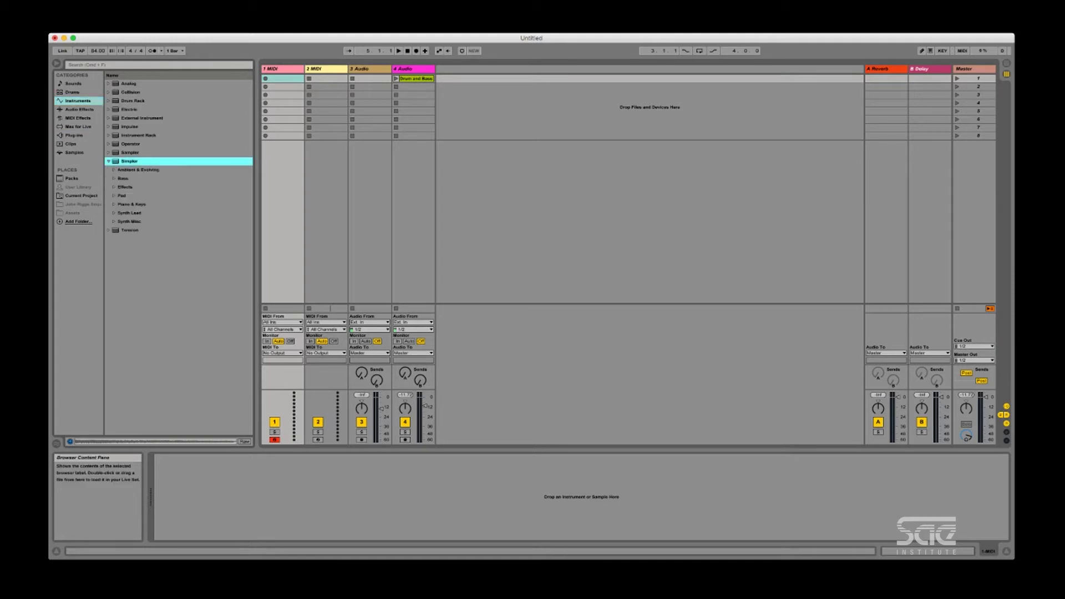
pyautogui.press('Down')
pyautogui.press('Right')
pyautogui.press('Left')
pyautogui.press('Down')
pyautogui.press('Down')
pyautogui.press('Down')
pyautogui.press('Right')
pyautogui.press('Down')
pyautogui.press('Down')
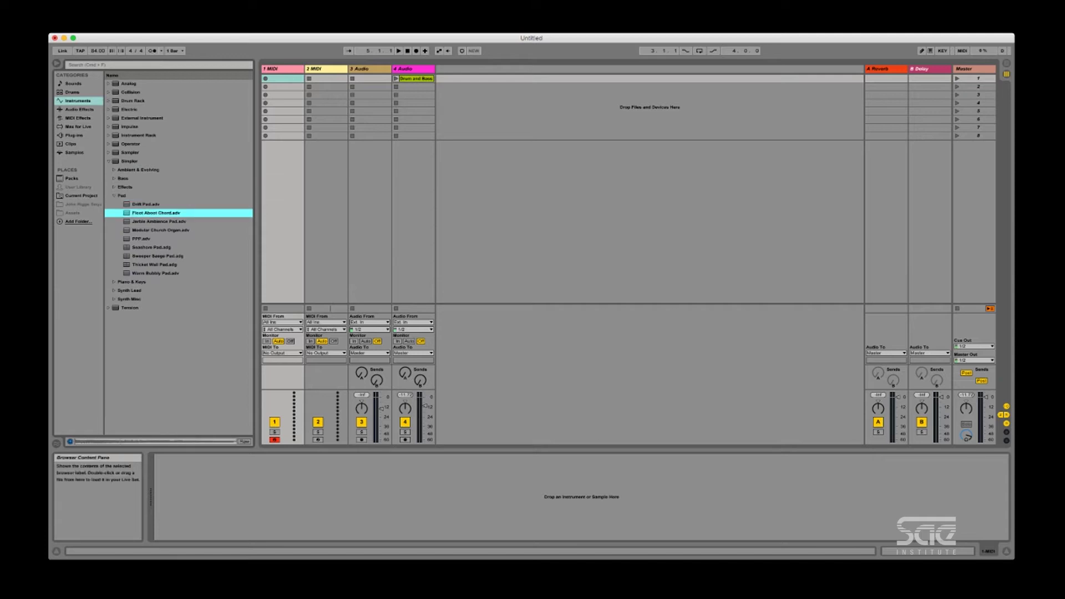
pyautogui.click(282, 69)
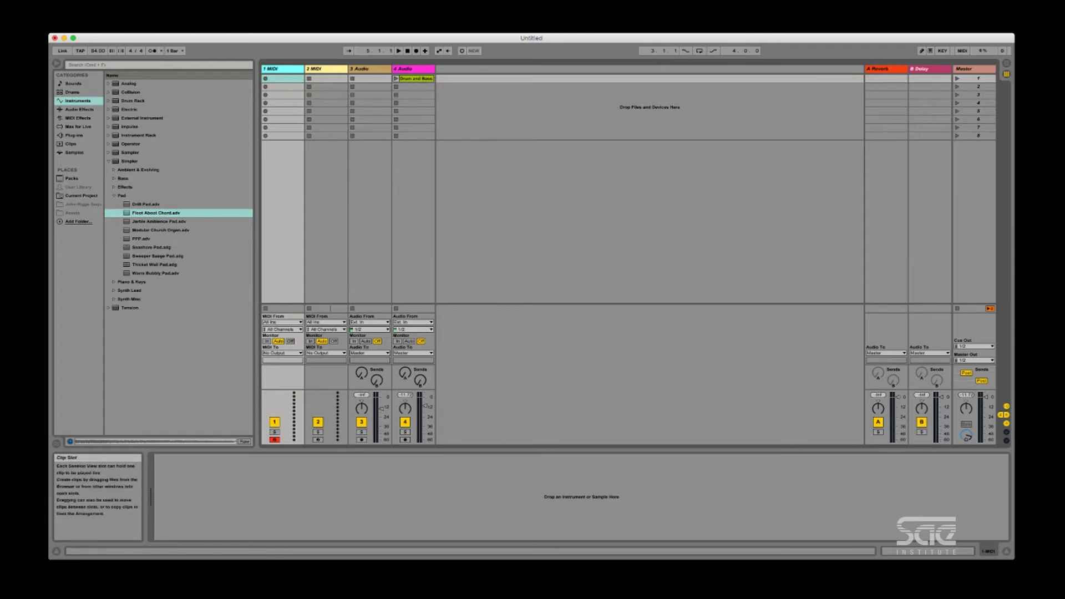
pyautogui.click(156, 212)
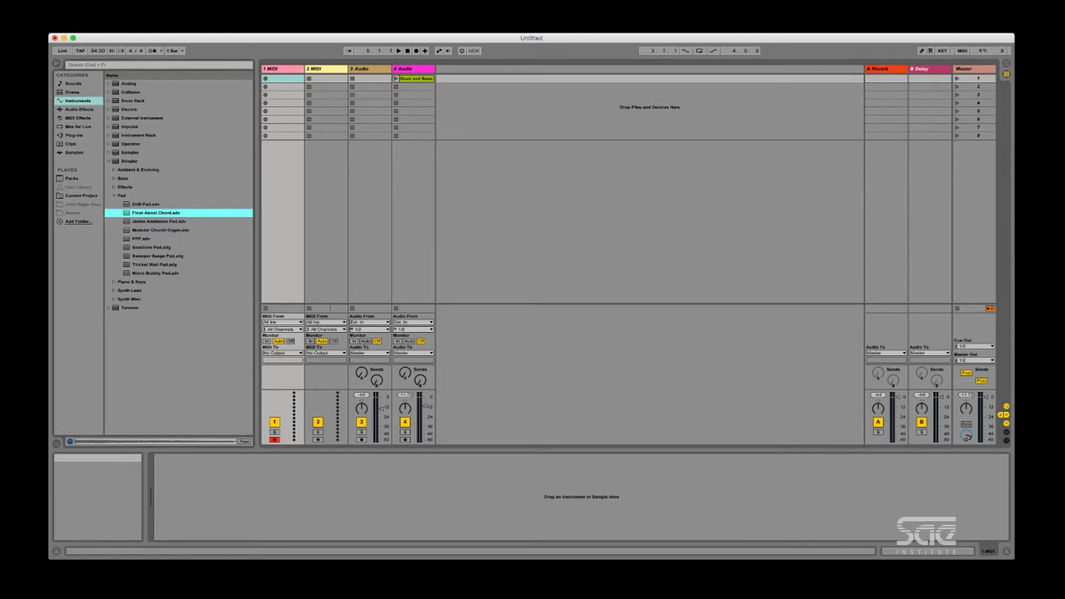
pyautogui.press('Return')
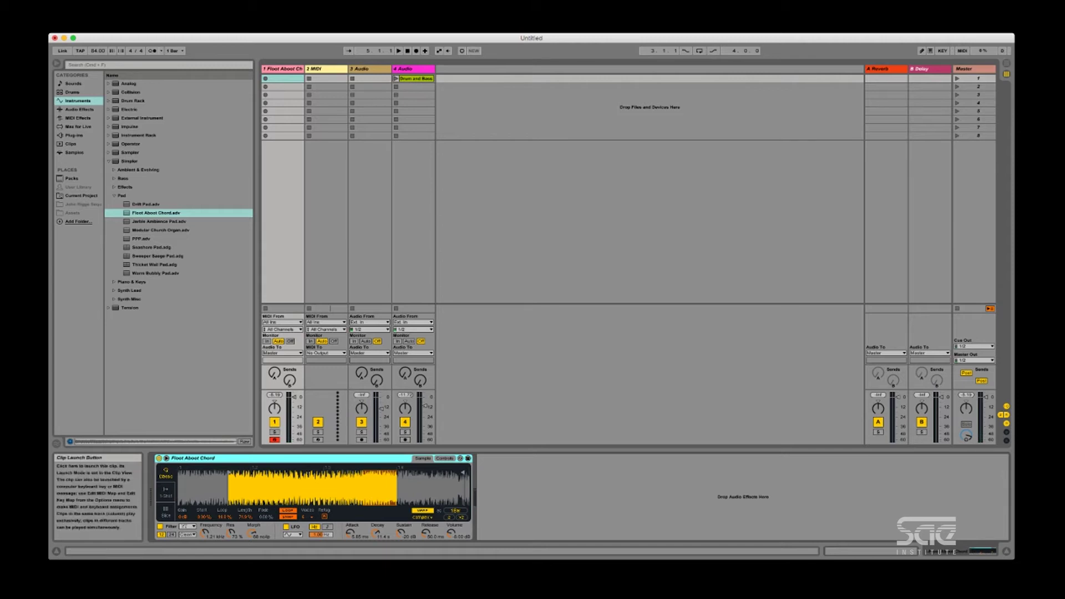
# Play the Drum and Bass clip and record an eight-bar part alternating one-bar C3 and F2 notes in the first track's first slot.
pyautogui.click(396, 78)
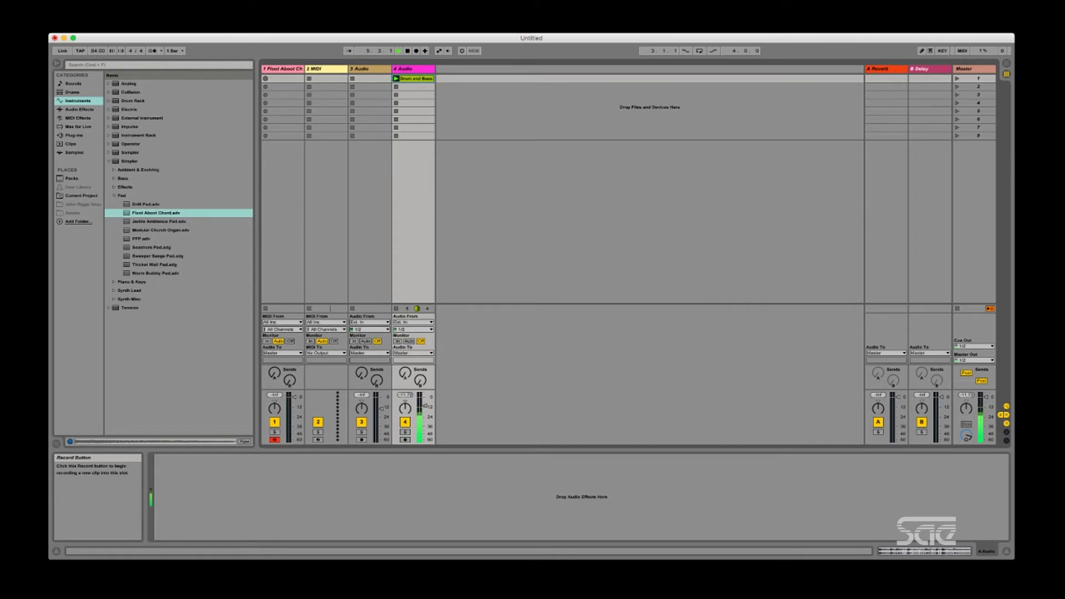
pyautogui.click(265, 78)
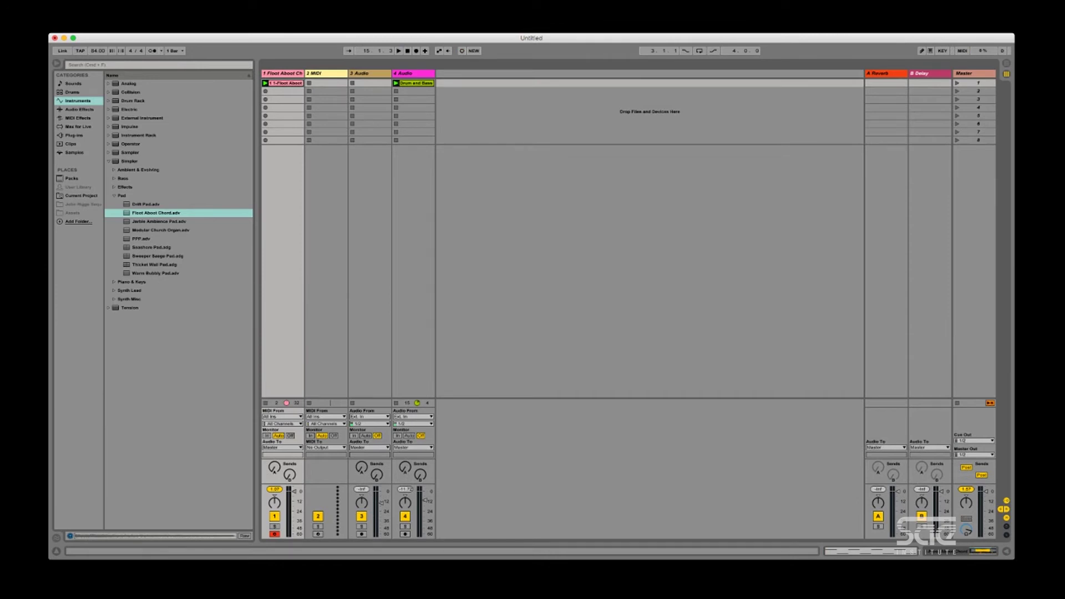
# Show the recorded clip in an enlarged note editor and play it back.
pyautogui.hotkey('shift', 'Tab')
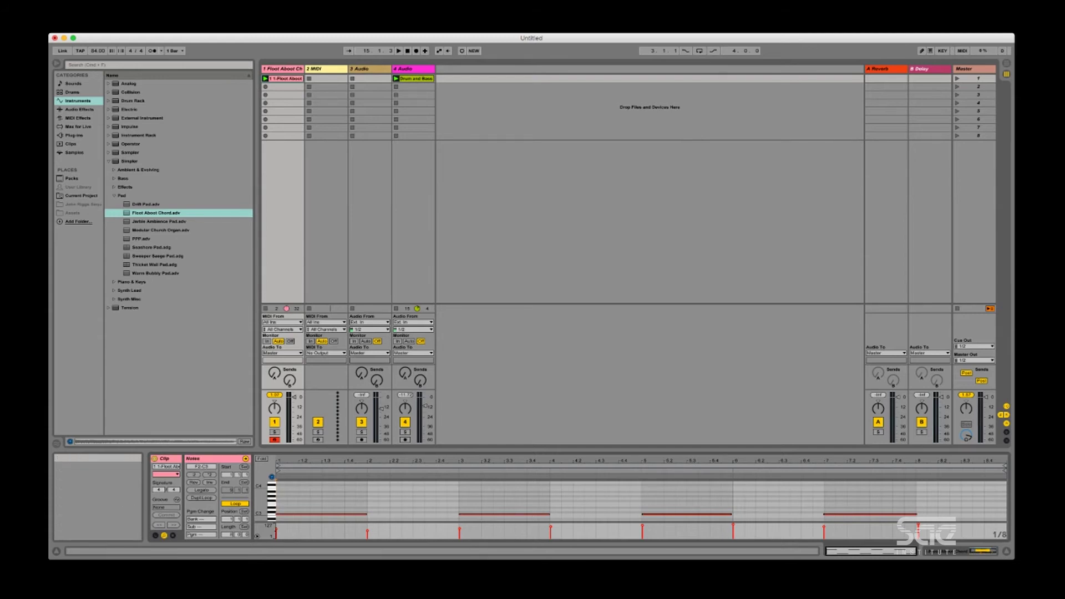
pyautogui.moveTo(532, 450); pyautogui.dragTo(531, 310)
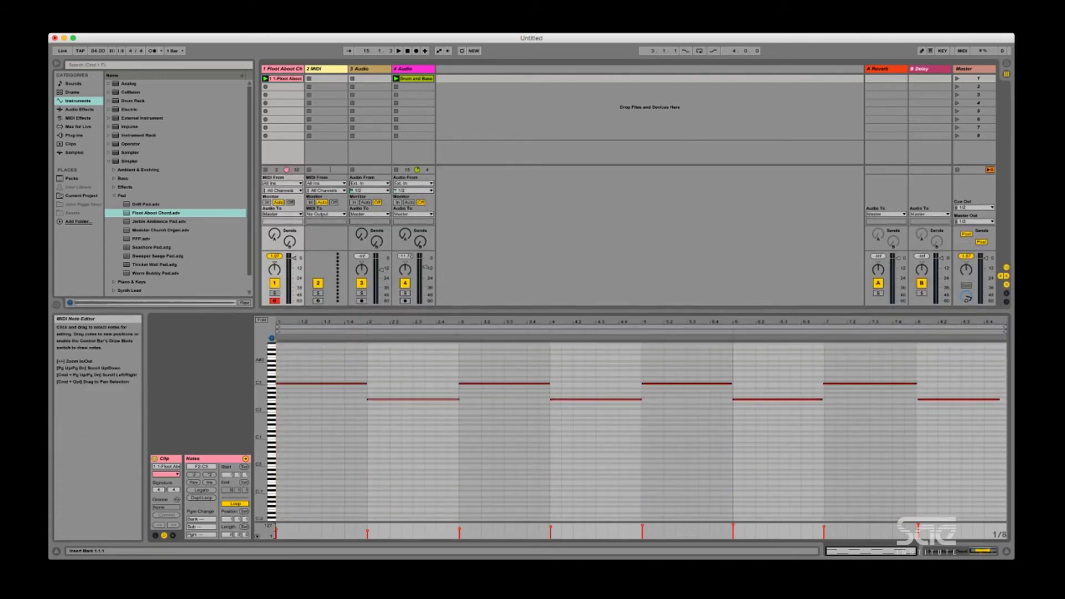
pyautogui.press('space')
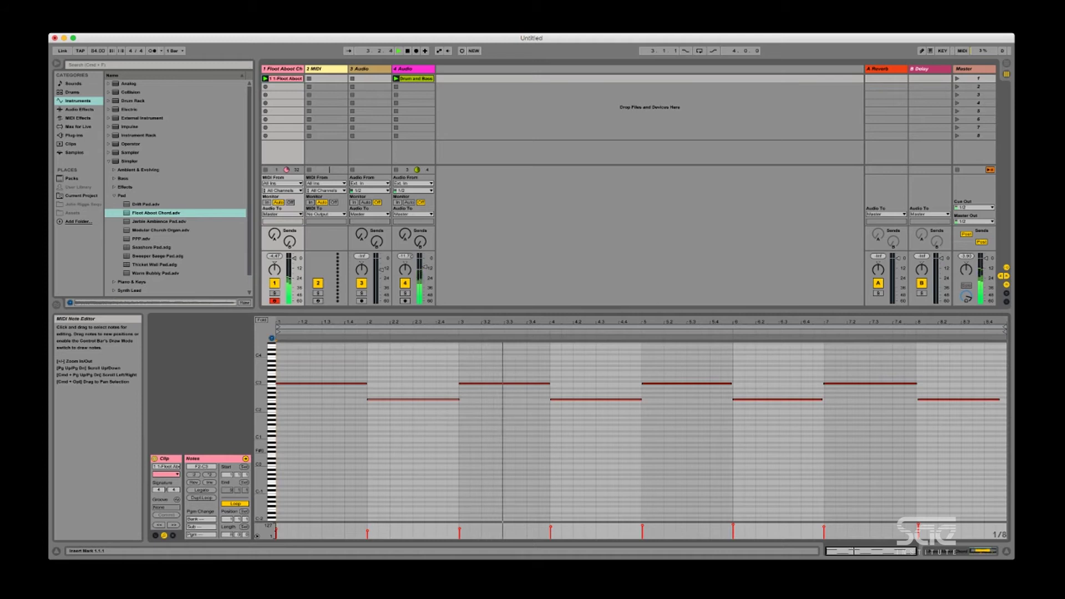
pyautogui.press('space')
# Fold the note editor to the used pitches and quantize the C3 note in bar 3.
pyautogui.click(478, 383)
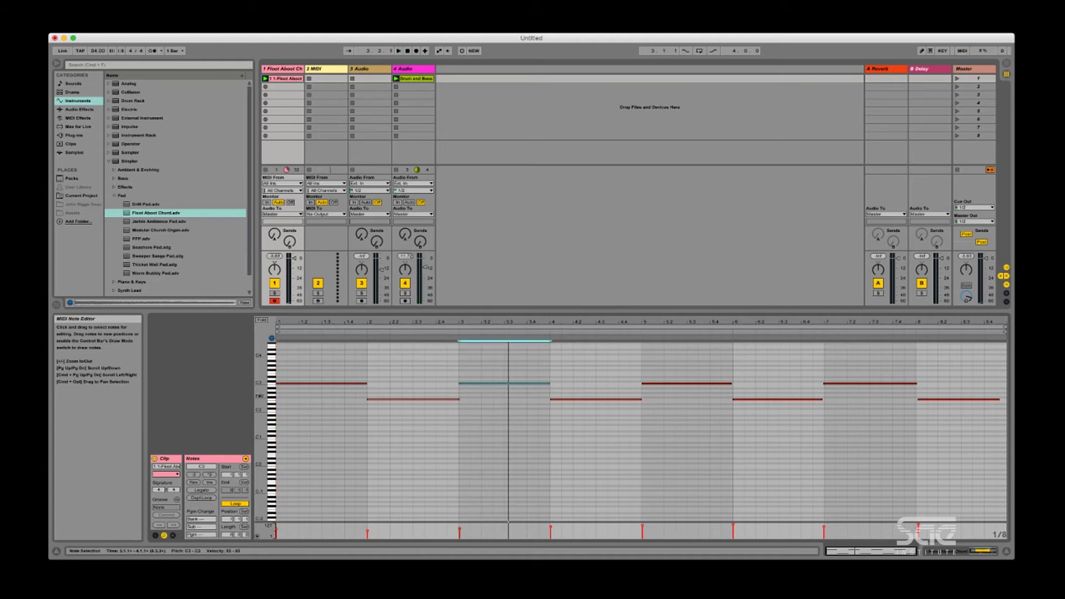
pyautogui.click(261, 319)
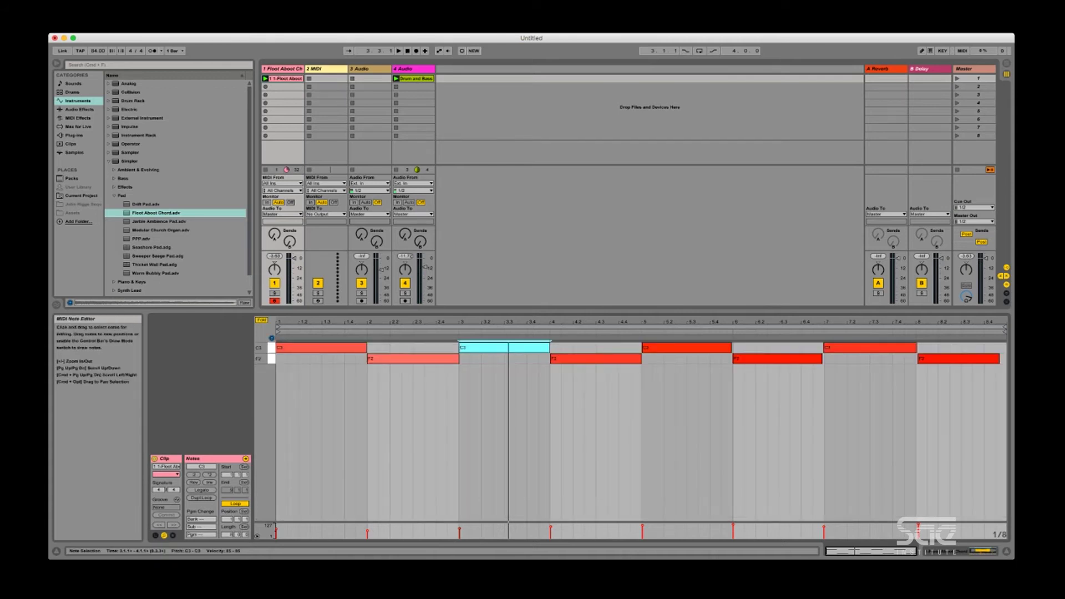
pyautogui.press('super+u')
# Listen to the clip and raise the velocity of the C3 note in bar 3.
pyautogui.press('space')
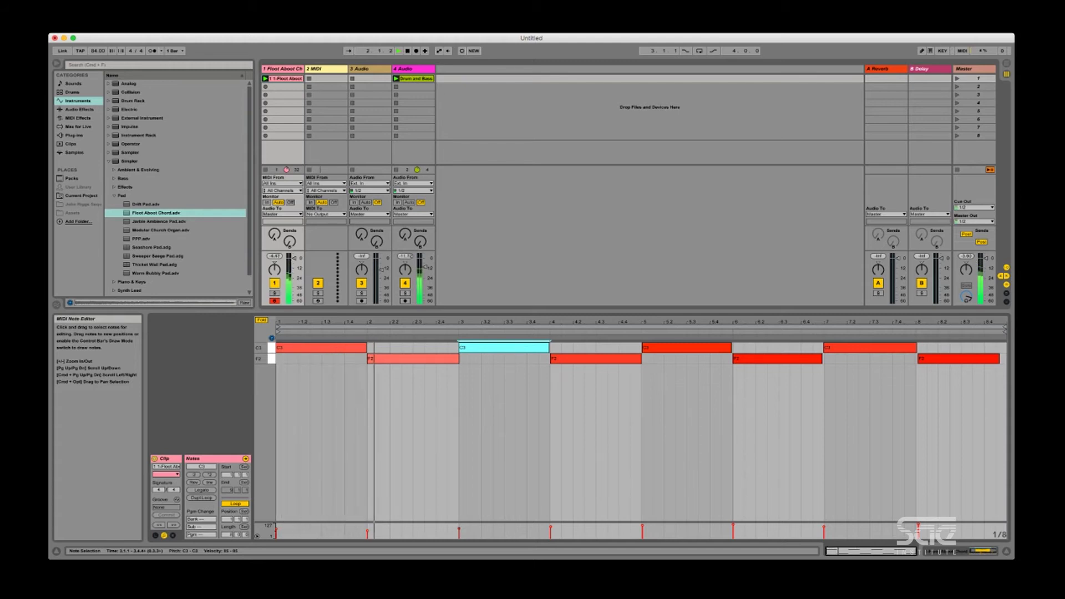
pyautogui.click(402, 410)
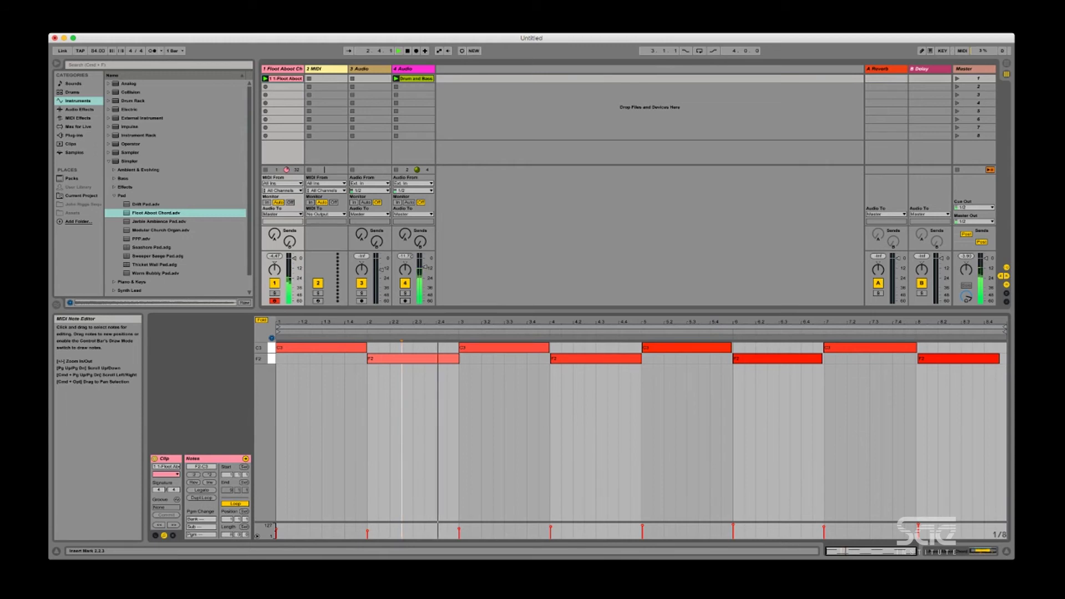
pyautogui.press('space')
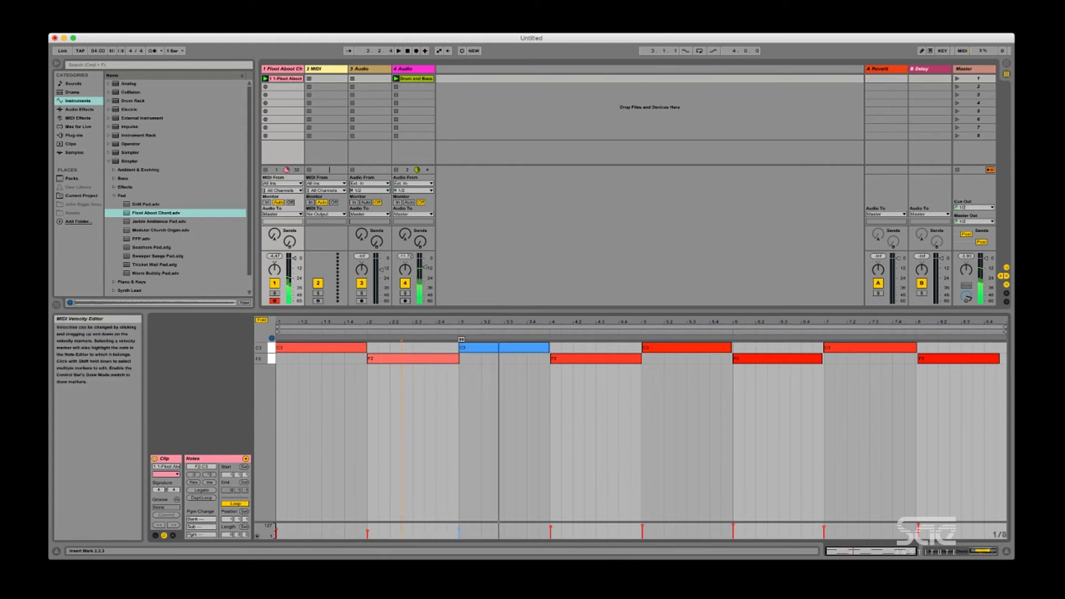
pyautogui.click(458, 528)
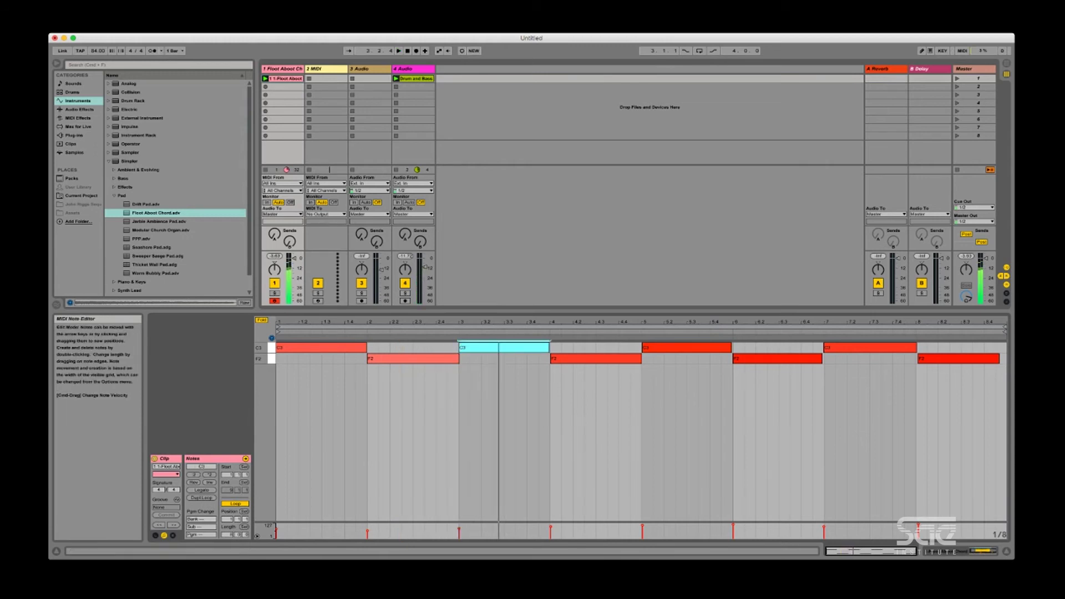
pyautogui.moveTo(459, 529); pyautogui.dragTo(459, 526)
pyautogui.click(436, 422)
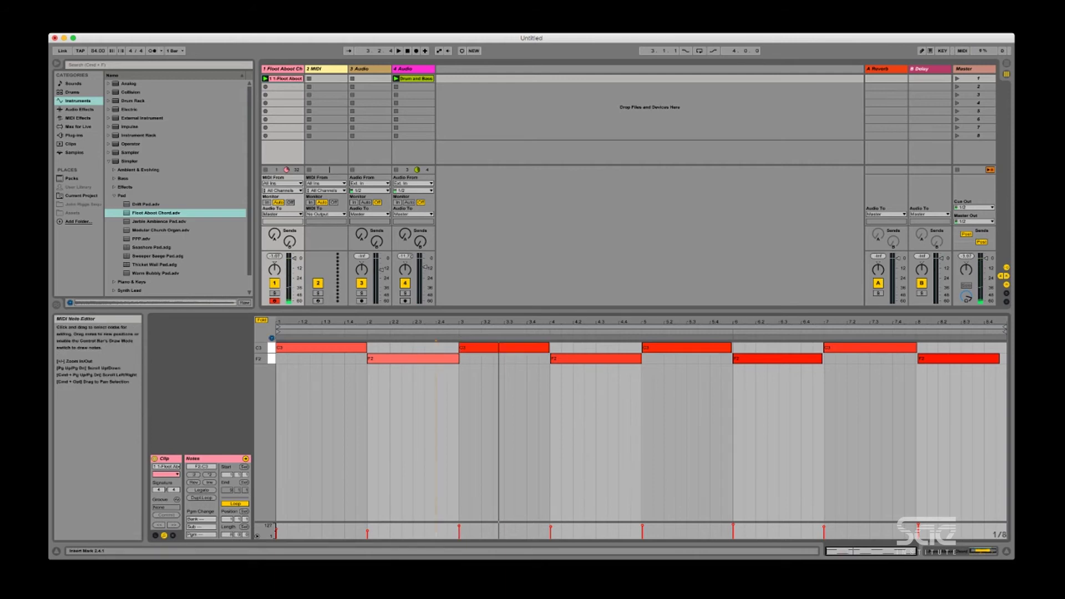
# Lower the velocity of the F2 note in bar 4 and play the clip again.
pyautogui.press('space')
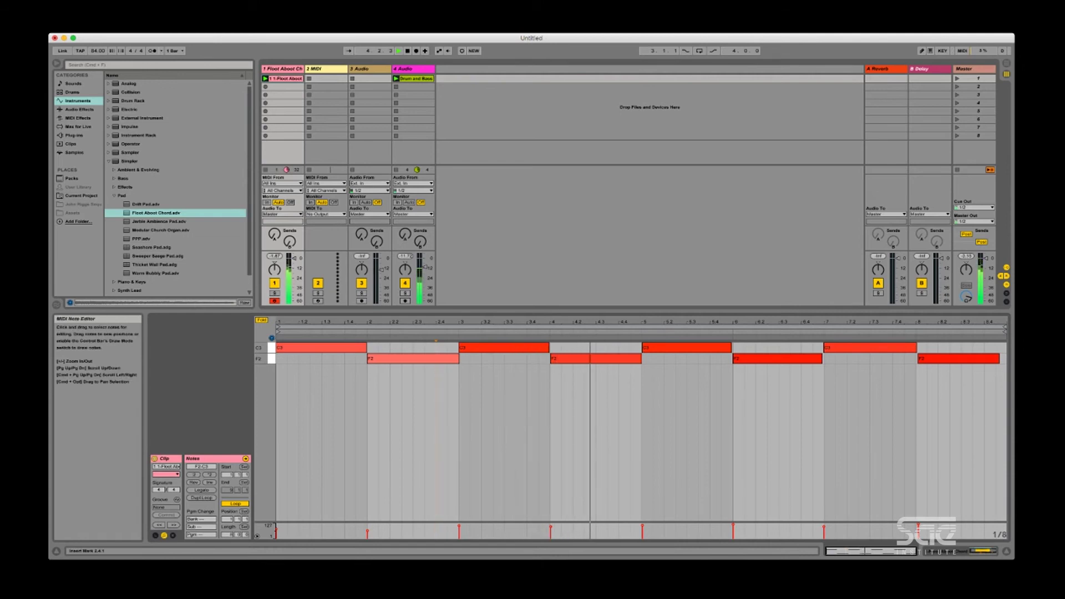
pyautogui.press('space')
pyautogui.click(595, 358)
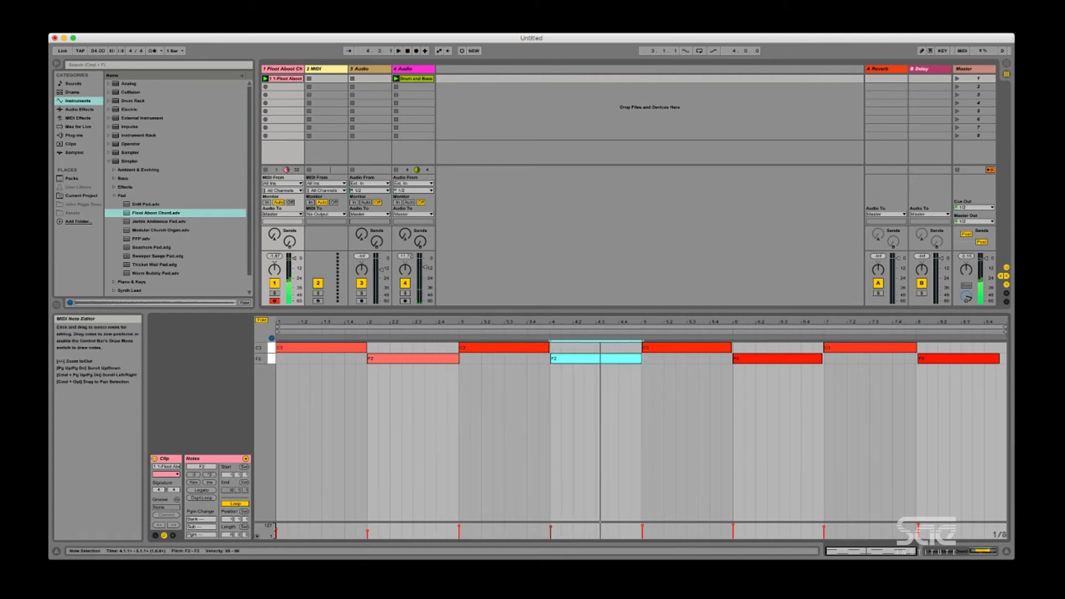
pyautogui.moveTo(550, 526); pyautogui.dragTo(550, 530)
pyautogui.press('space')
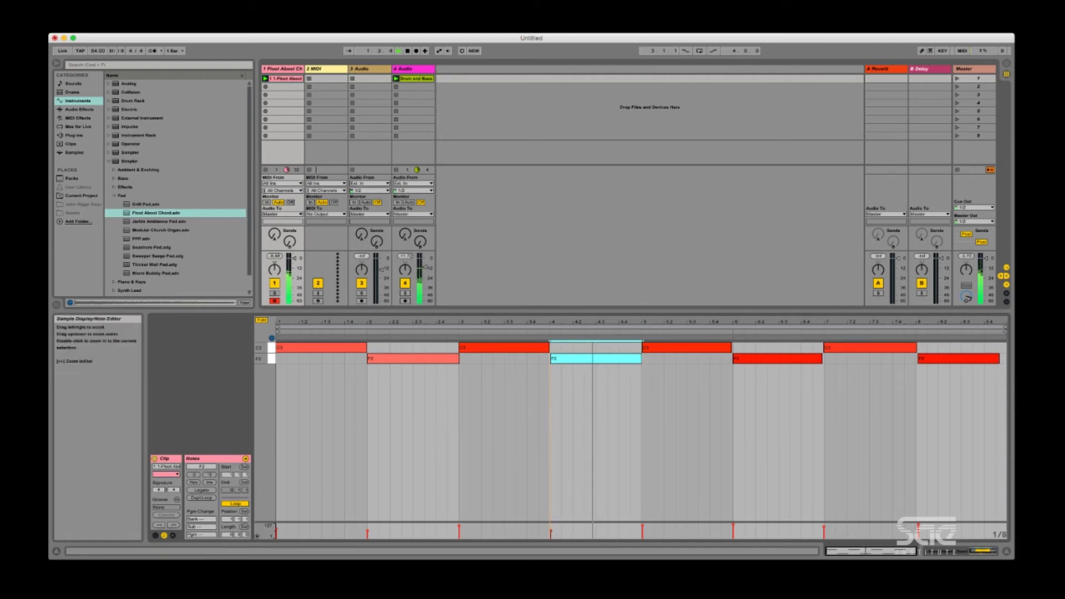
# Inspect the velocities of the notes in bars 3, 5 and 6 while the clip plays.
pyautogui.press('super+a')
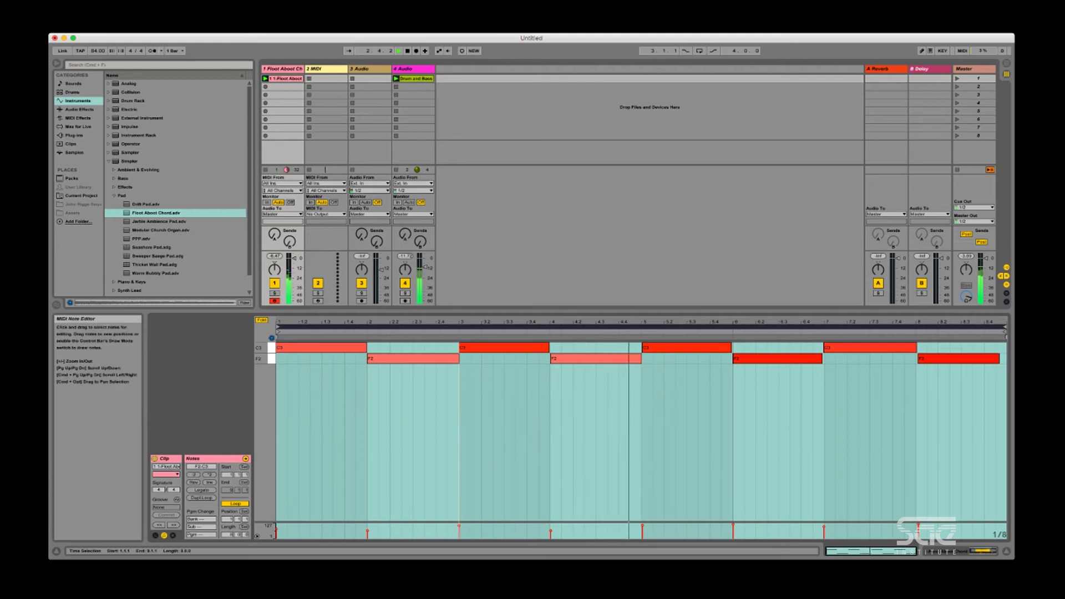
pyautogui.click(503, 347)
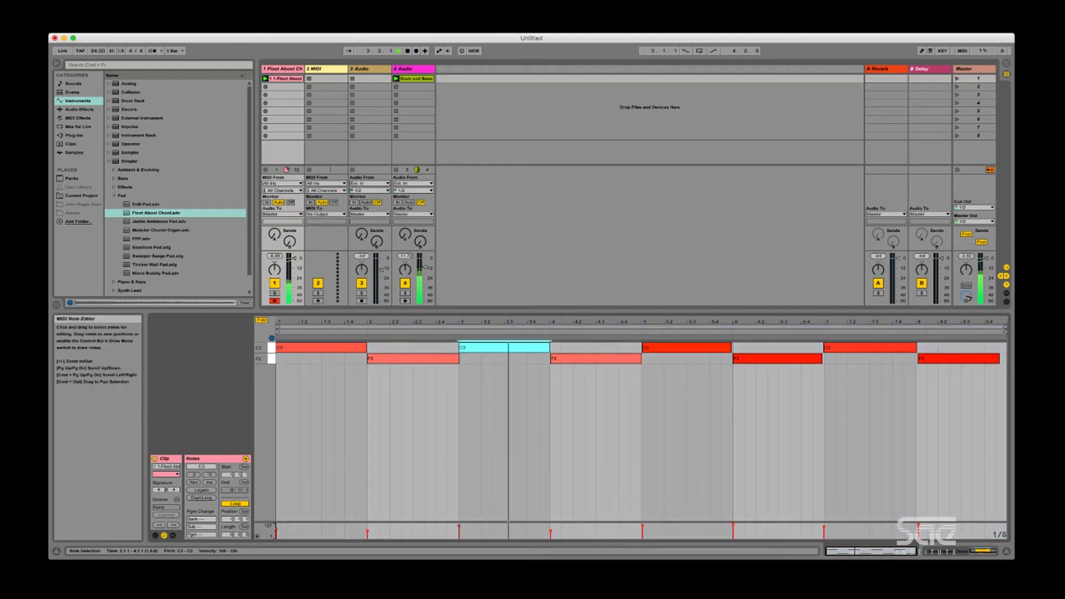
pyautogui.click(503, 341)
pyautogui.click(503, 347)
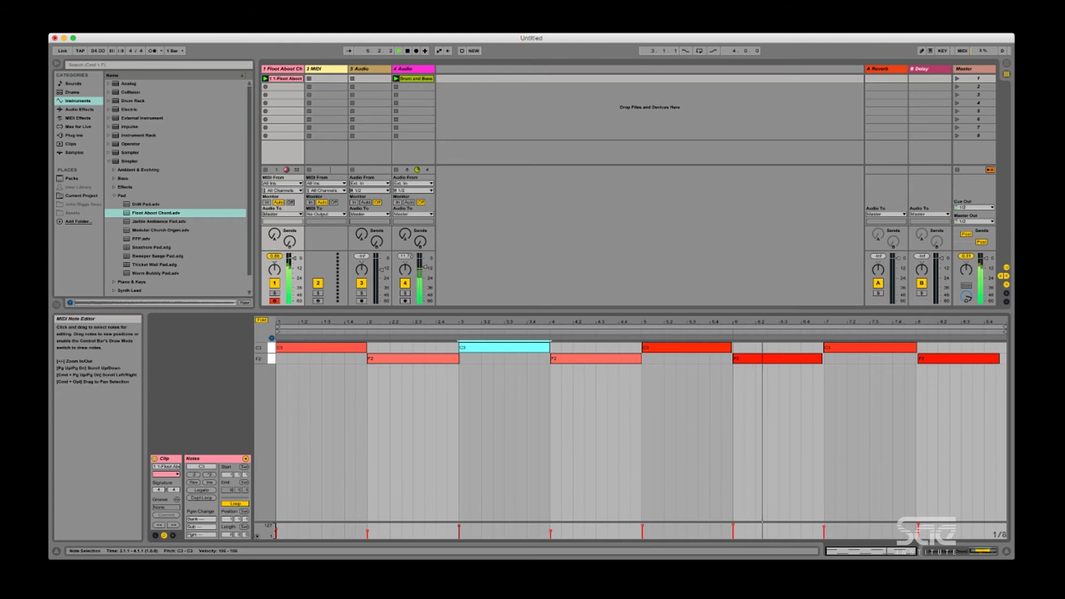
pyautogui.click(777, 358)
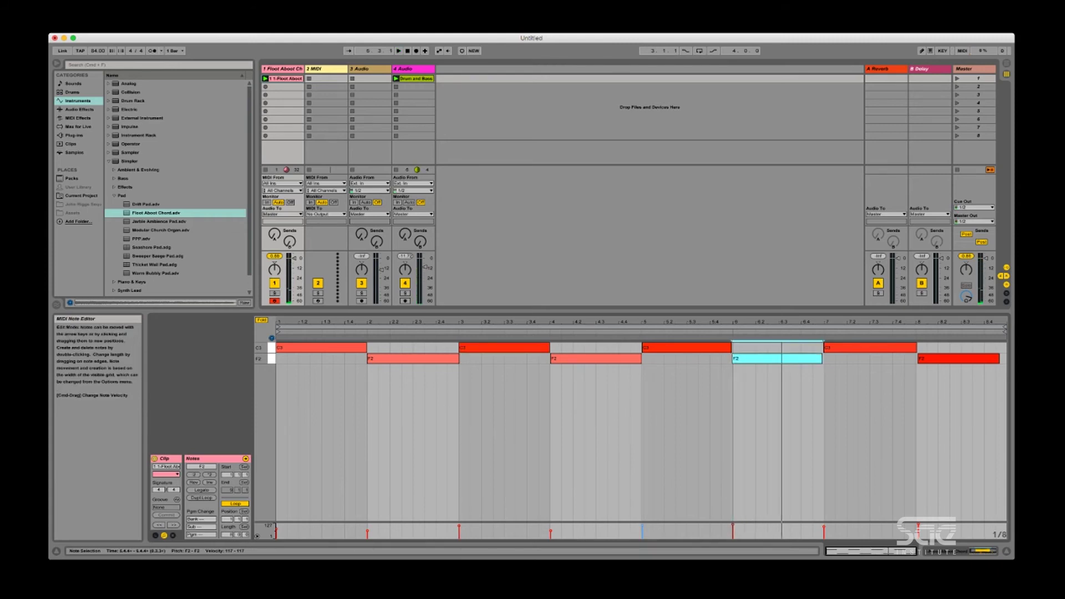
pyautogui.click(686, 348)
pyautogui.press('space')
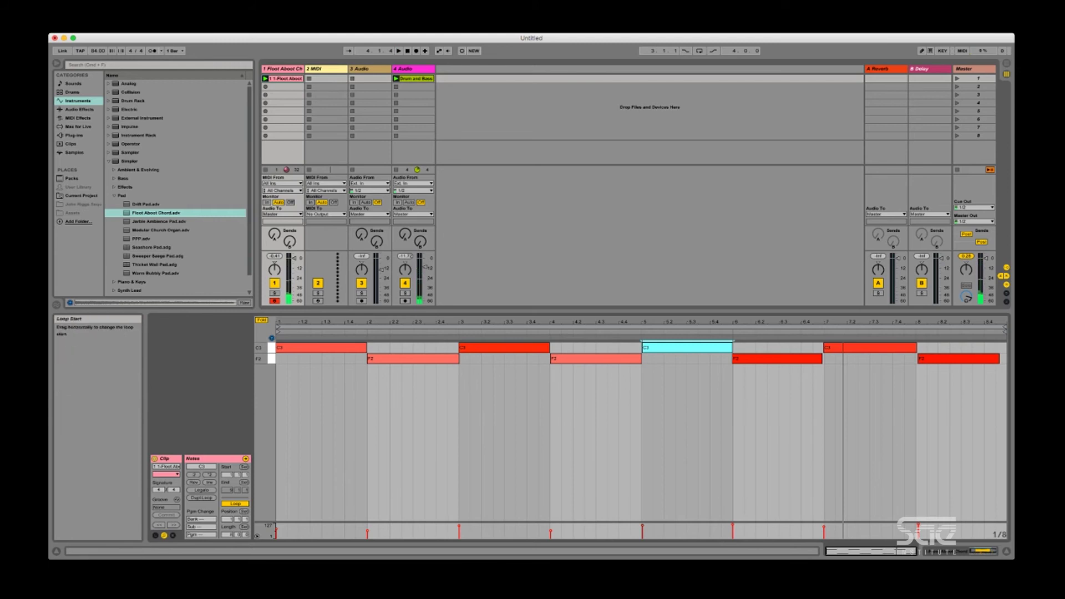
# Loop only bars 5 and 6 of the clip, from 5.1.1 to 7.1.1, and start playback.
pyautogui.moveTo(277, 329); pyautogui.dragTo(641, 328)
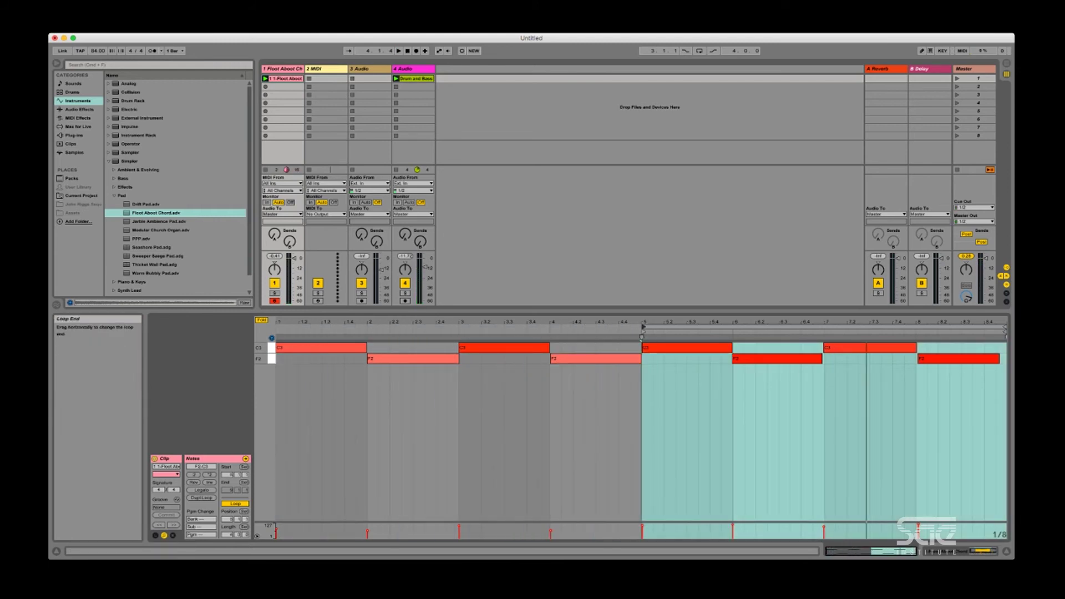
pyautogui.moveTo(1005, 328); pyautogui.dragTo(824, 327)
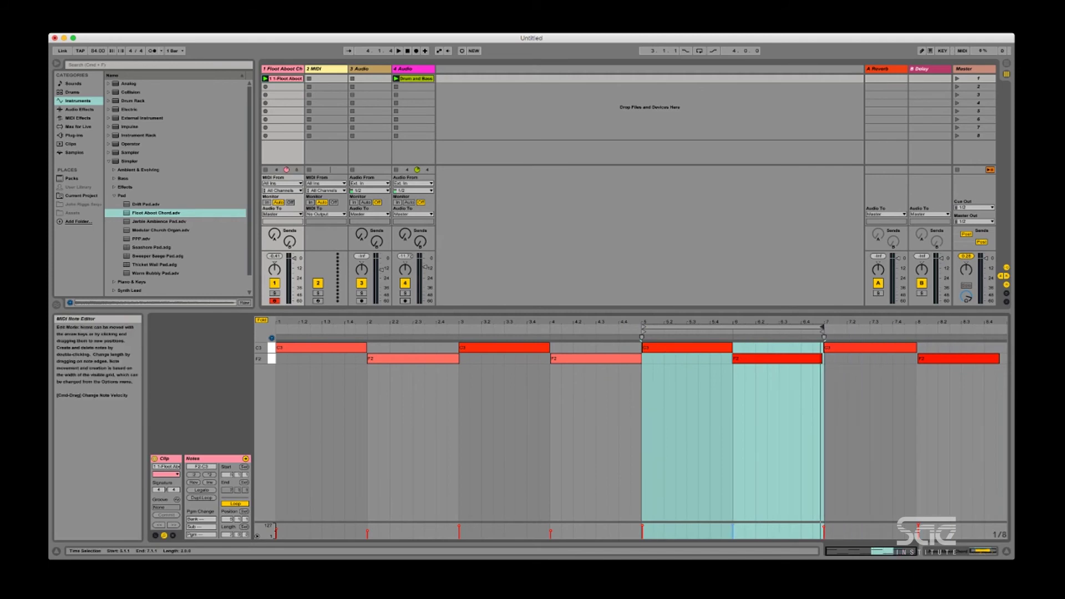
pyautogui.press('space')
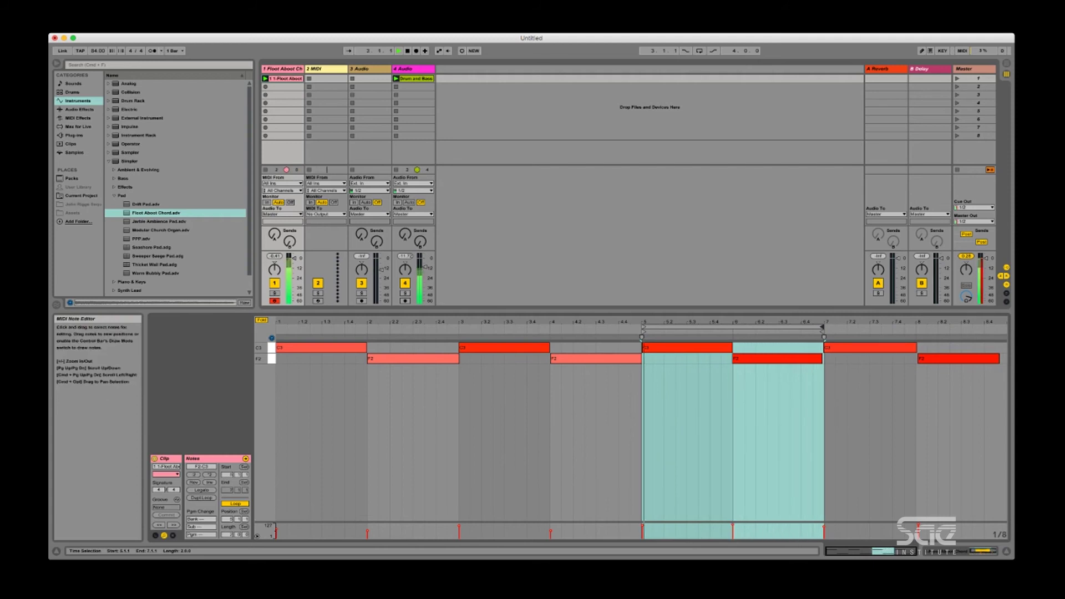
# Lower the velocity of the C3 note in bar 5 during loop playback.
pyautogui.click(776, 358)
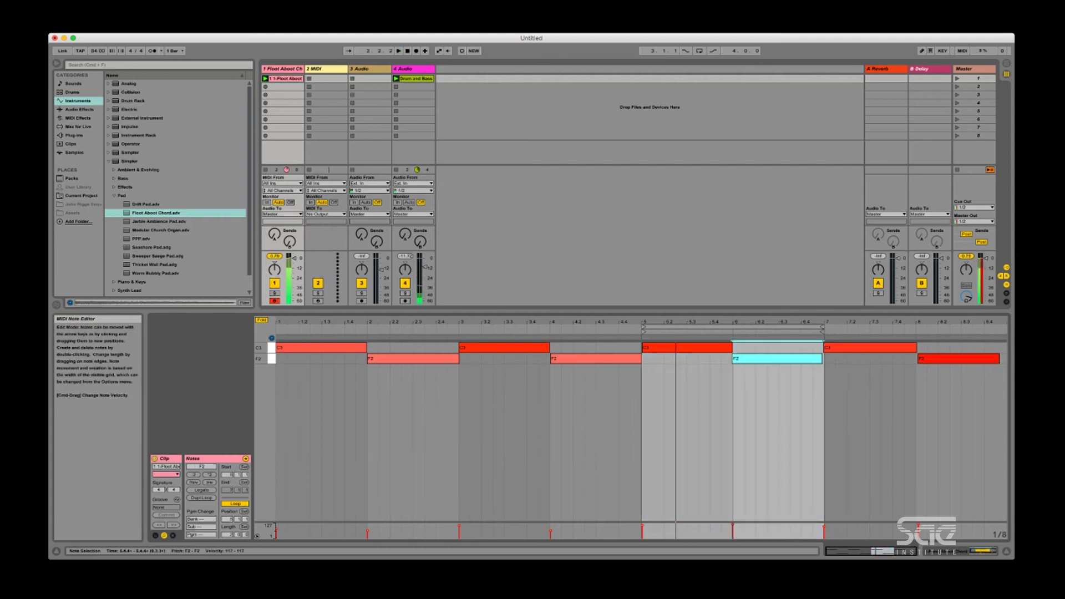
pyautogui.press('space')
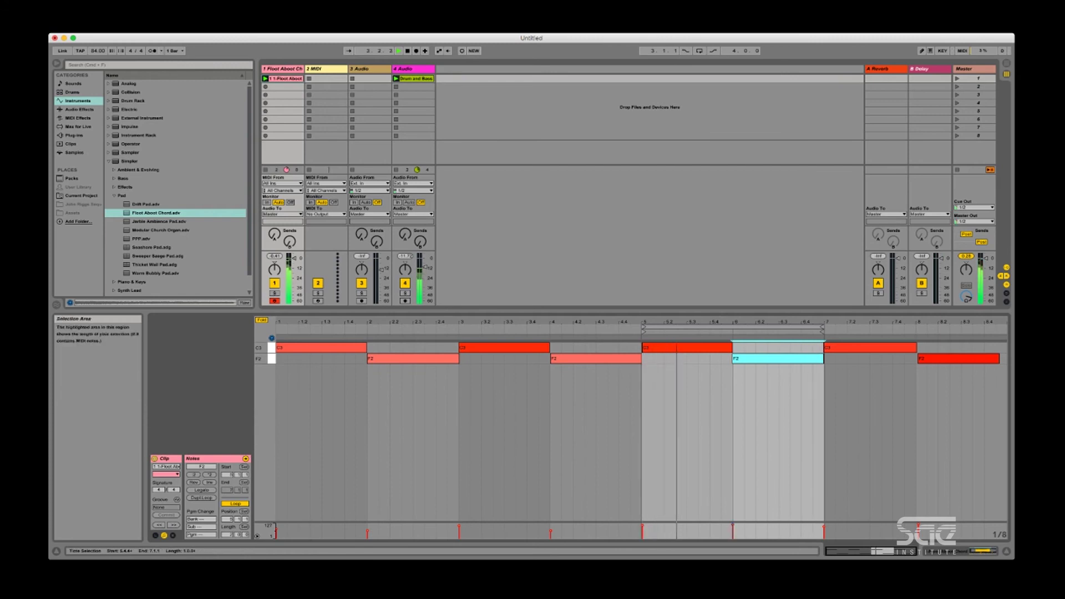
pyautogui.moveTo(642, 525); pyautogui.dragTo(642, 528)
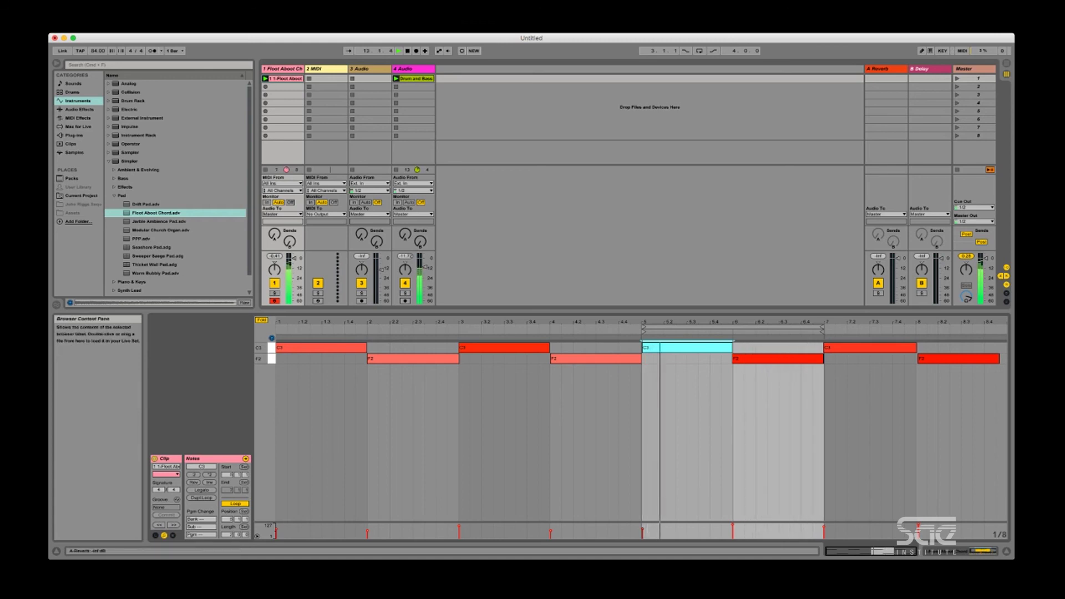
# Raise the volume of the fourth track, which holds the Drum and Bass clip.
pyautogui.moveTo(424, 267); pyautogui.dragTo(425, 259)
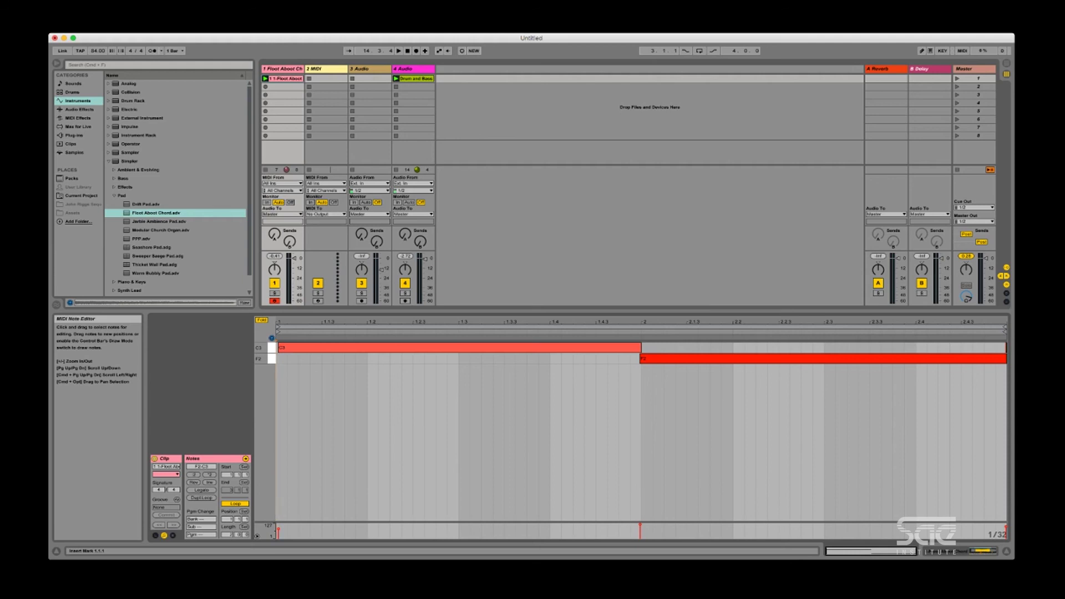
# Extend the start of the C3 note back to 1.1.1 in the two-bar clip.
pyautogui.moveTo(278, 348); pyautogui.dragTo(276, 347)
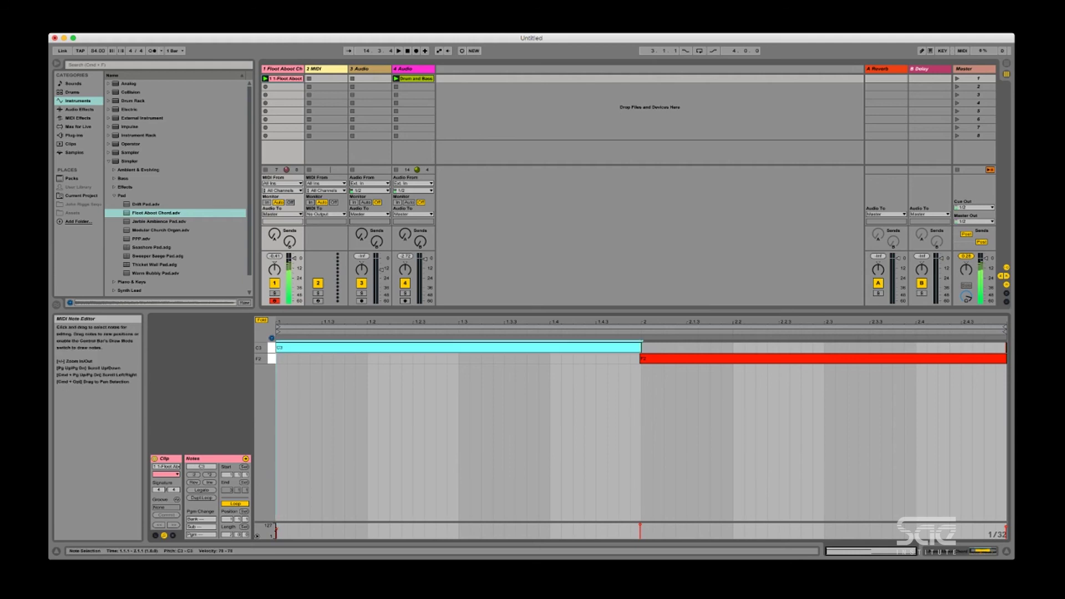